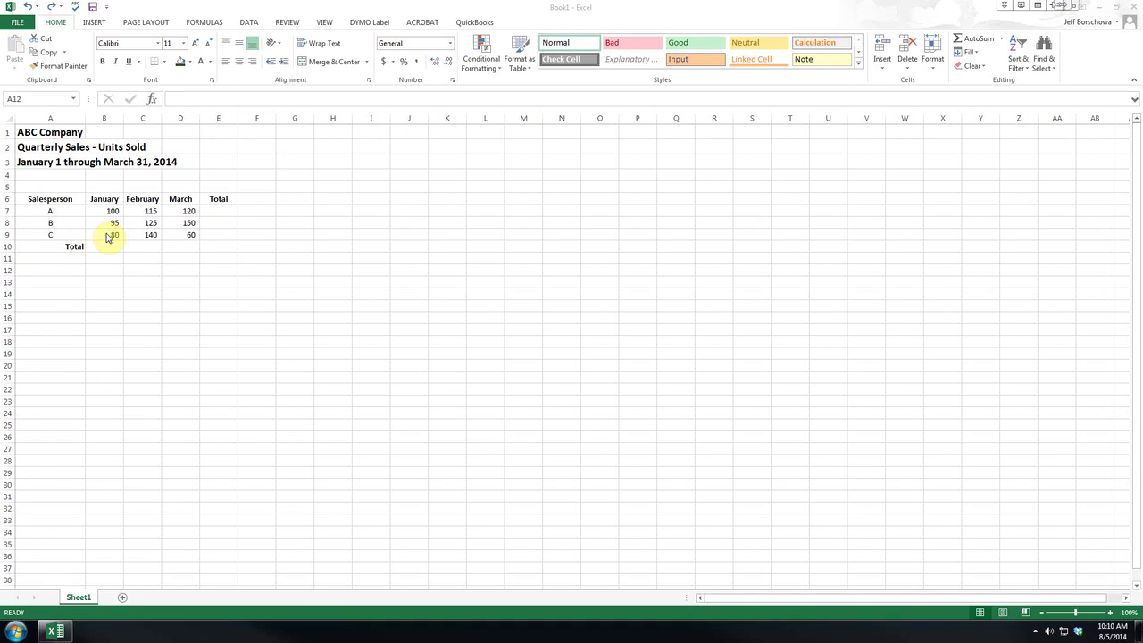
# Total January's units in B10 by adding the cells individually with the formula =B7+B8+B9
pyautogui.click(112, 247)
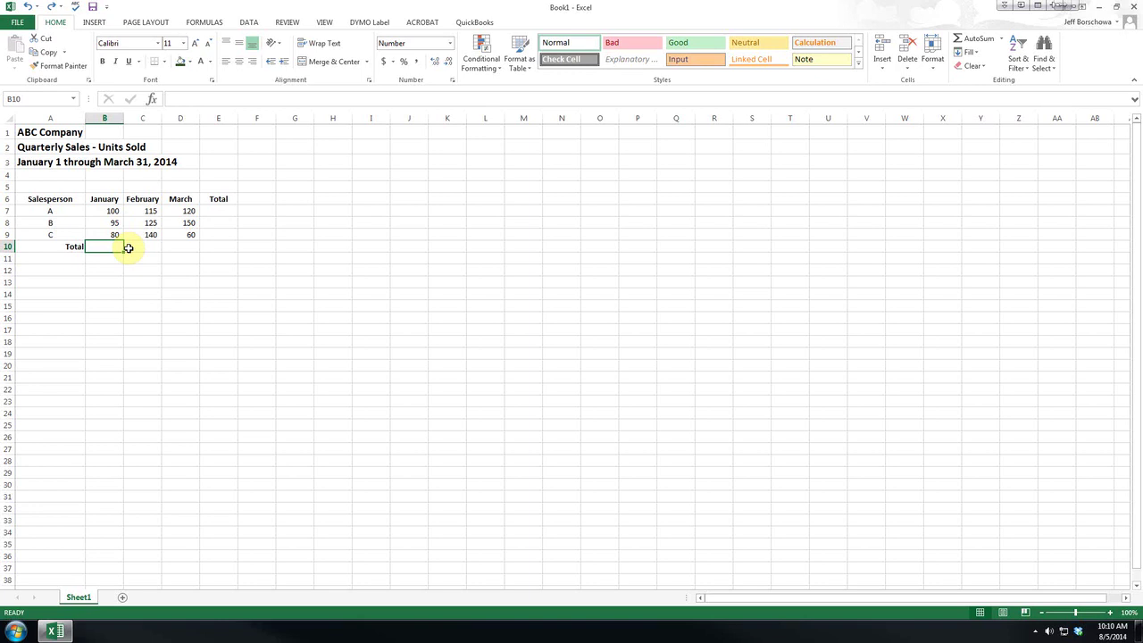
pyautogui.write('=')
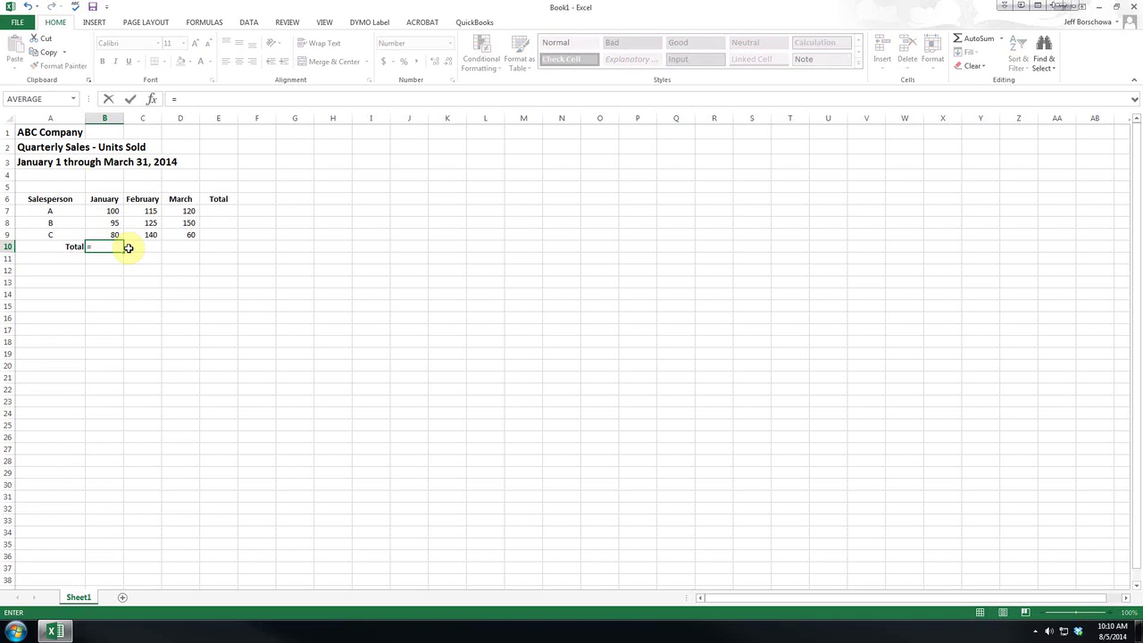
pyautogui.click(99, 213)
pyautogui.write('+')
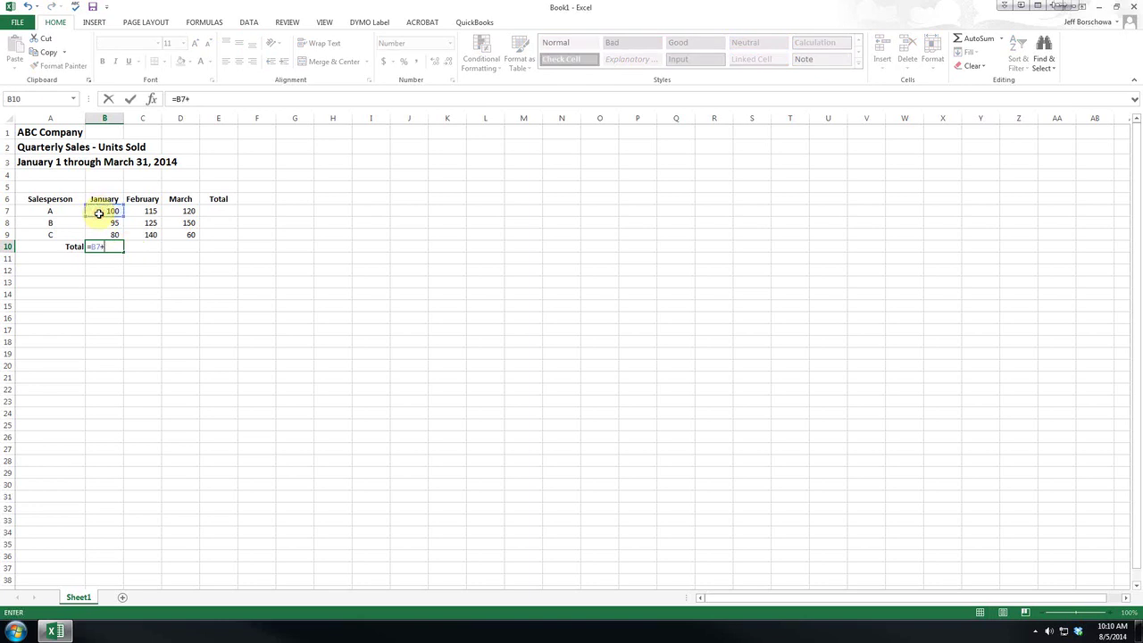
pyautogui.click(102, 223)
pyautogui.write('+')
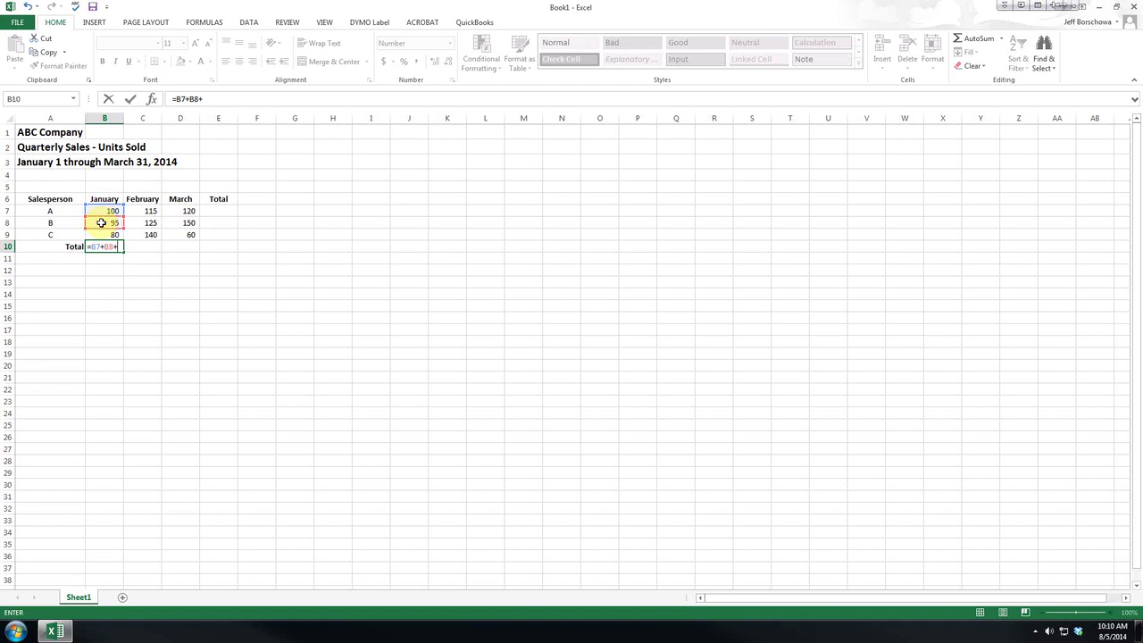
pyautogui.click(106, 233)
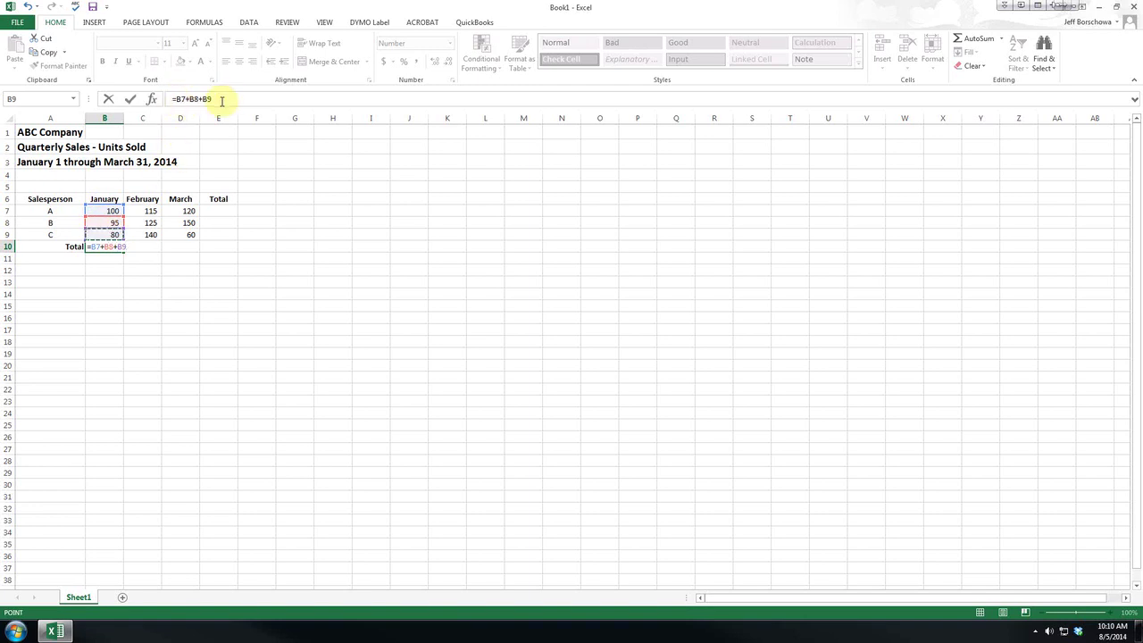
pyautogui.press('Return')
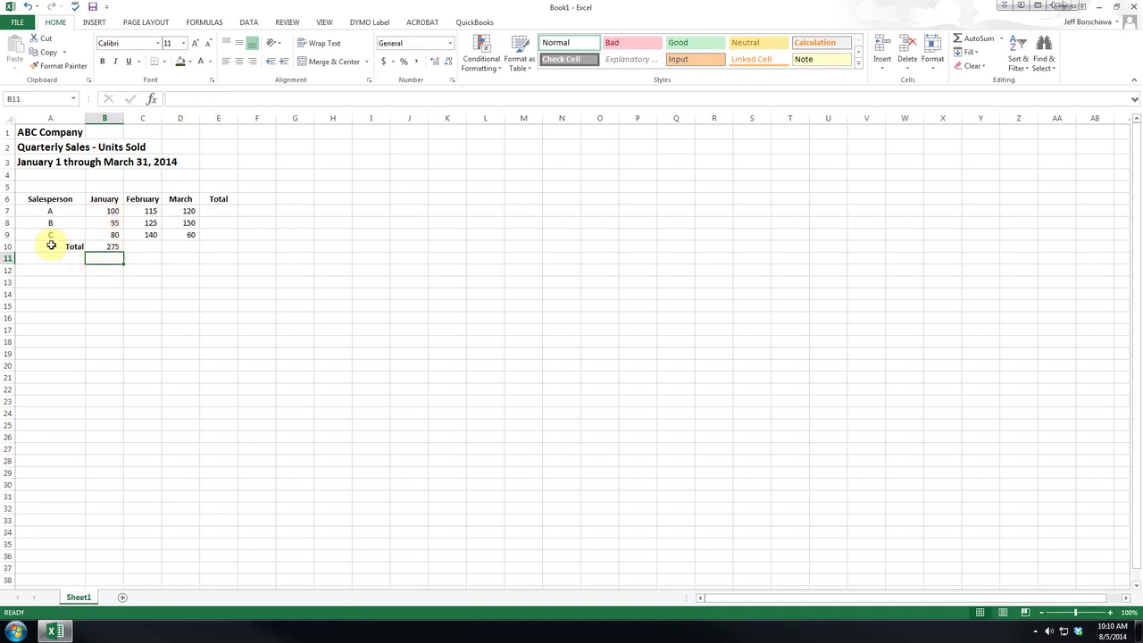
# Insert a row above salesperson B and enter salesperson A1 with 125 January units
pyautogui.click(5, 222)
pyautogui.rightClick(4, 222)
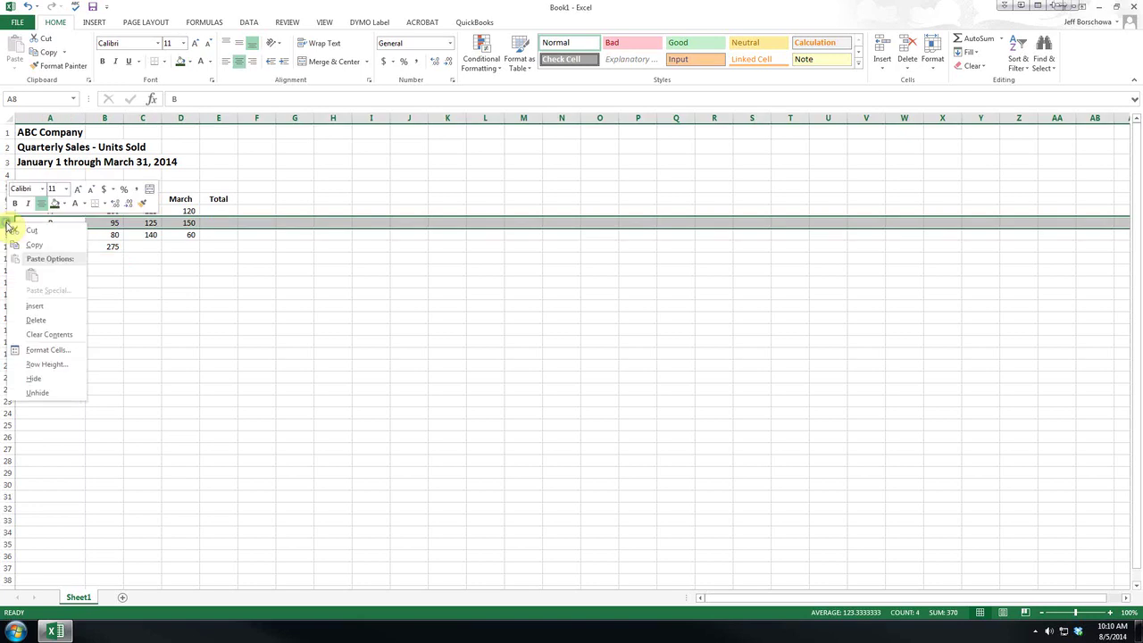
pyautogui.click(32, 305)
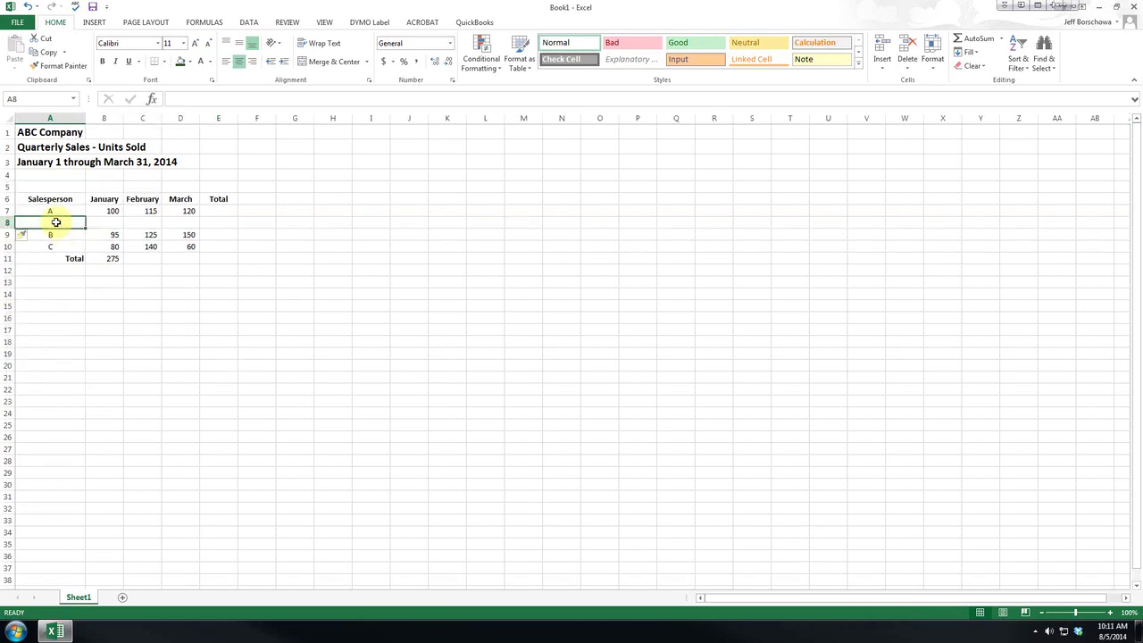
pyautogui.write('A1')
pyautogui.press('Return')
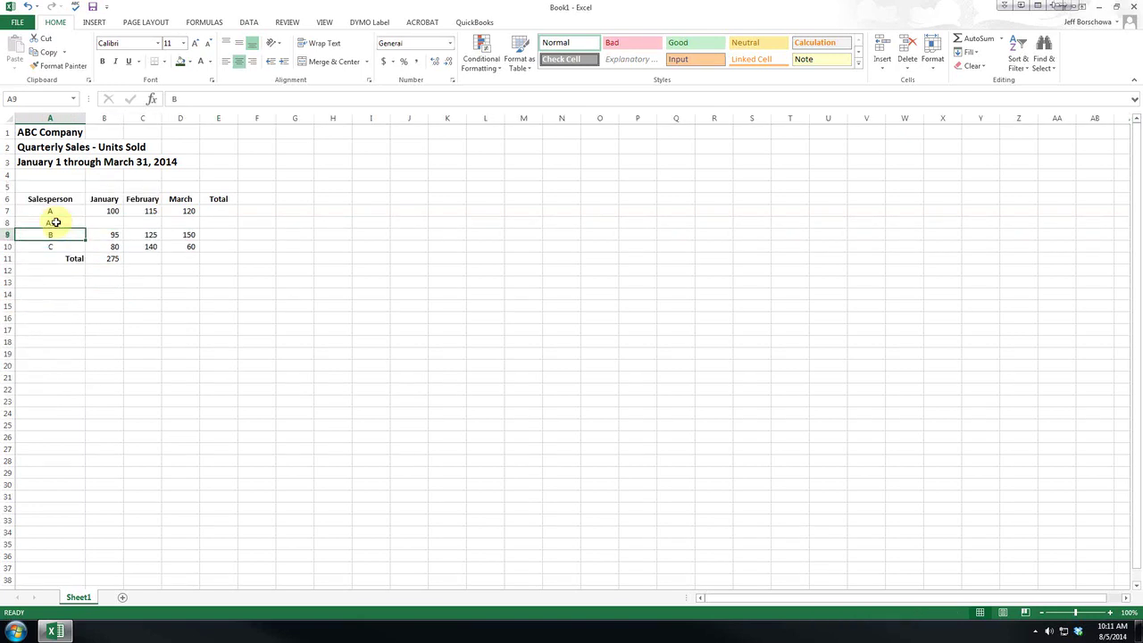
pyautogui.press('Up')
pyautogui.press('Right')
pyautogui.write('125')
pyautogui.press('Return')
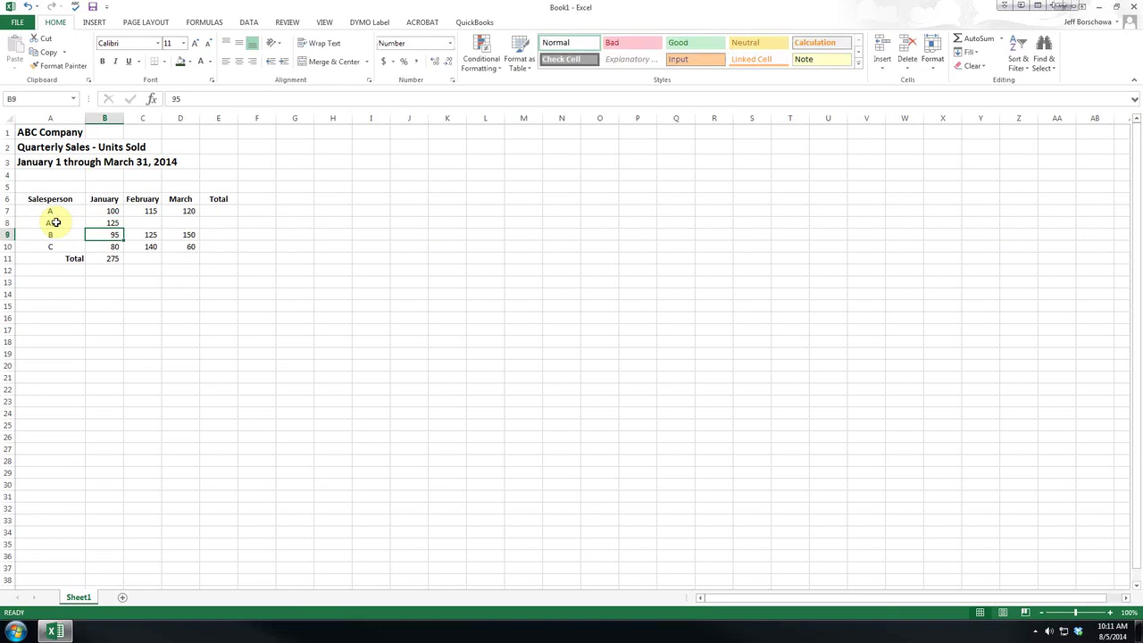
# Examine which cells the January total formula in B11 references, leaving it unedited
pyautogui.click(108, 258)
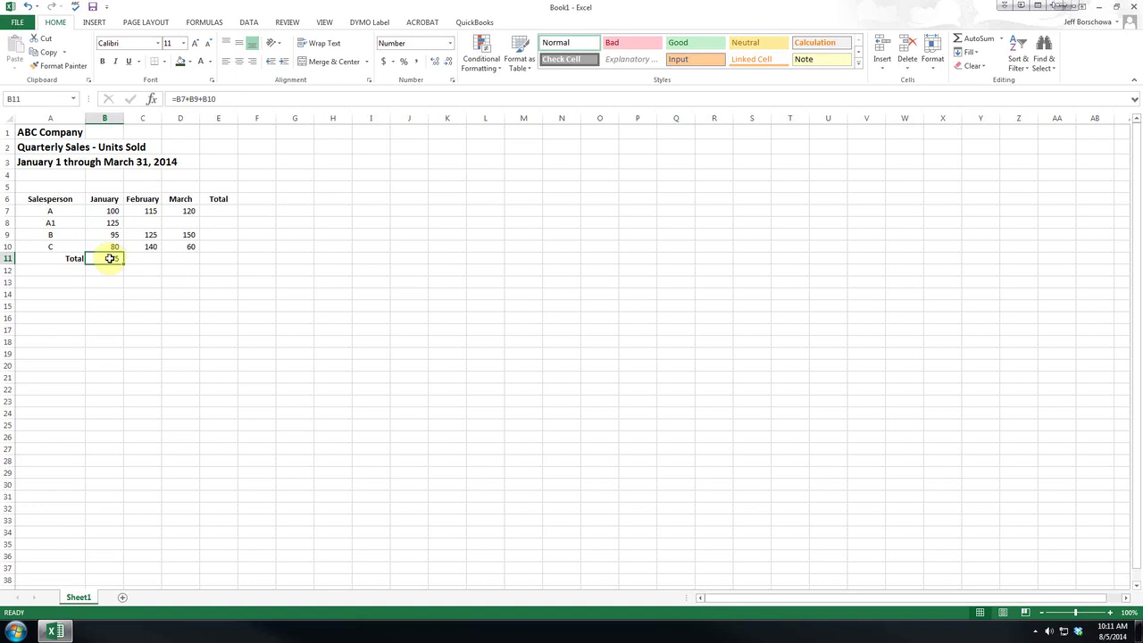
pyautogui.doubleClick(109, 259)
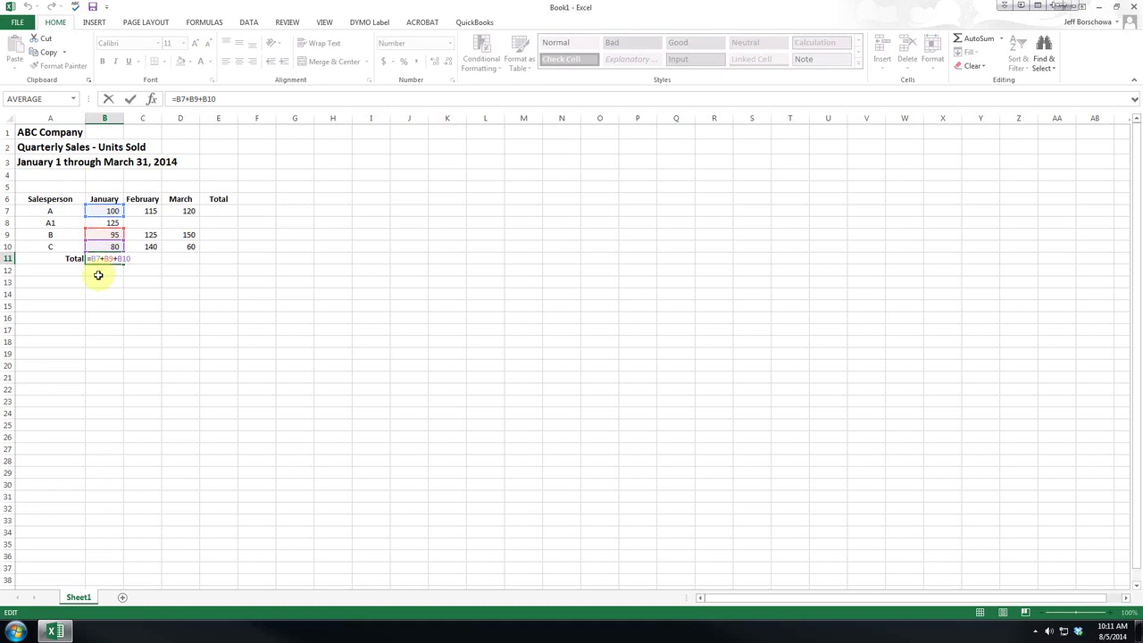
pyautogui.press('Escape')
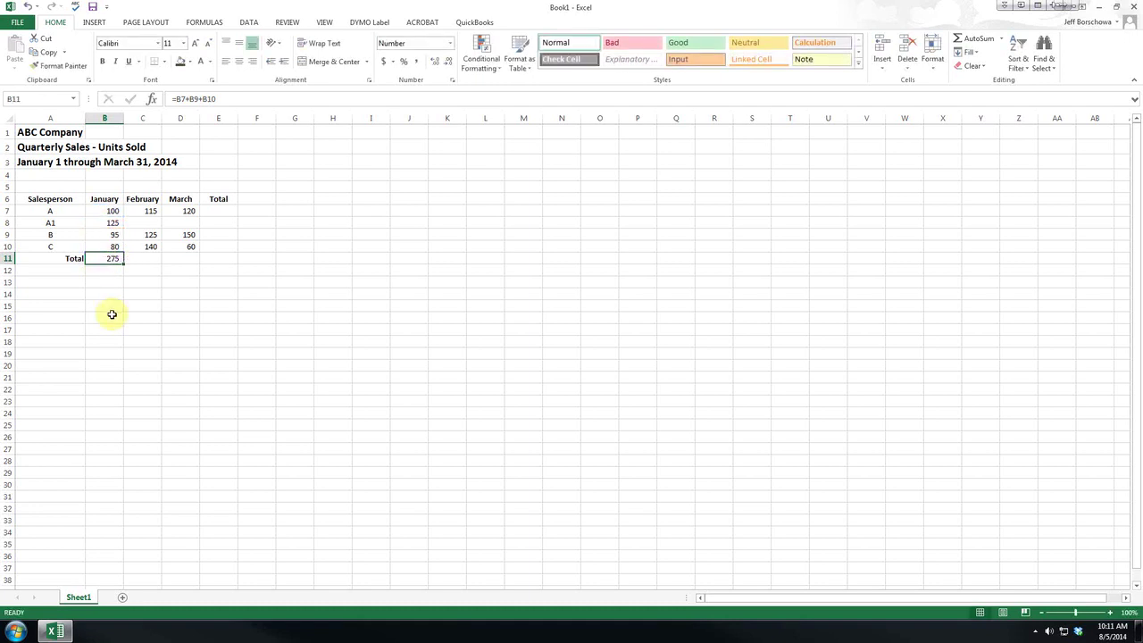
# Remove the inserted salesperson A1 row and clear the January total formula from B10
pyautogui.press('Up')
pyautogui.press('Up')
pyautogui.press('Up')
pyautogui.press('Left')
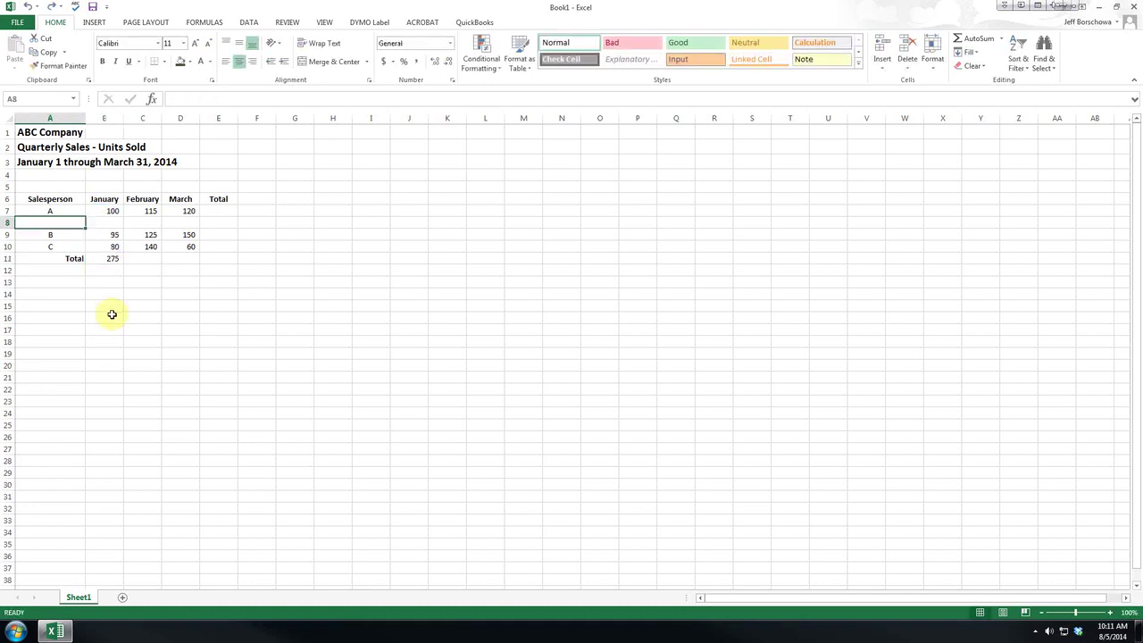
pyautogui.hotkey('shift', 'space')
pyautogui.hotkey('ctrl', '-')
pyautogui.click(108, 247)
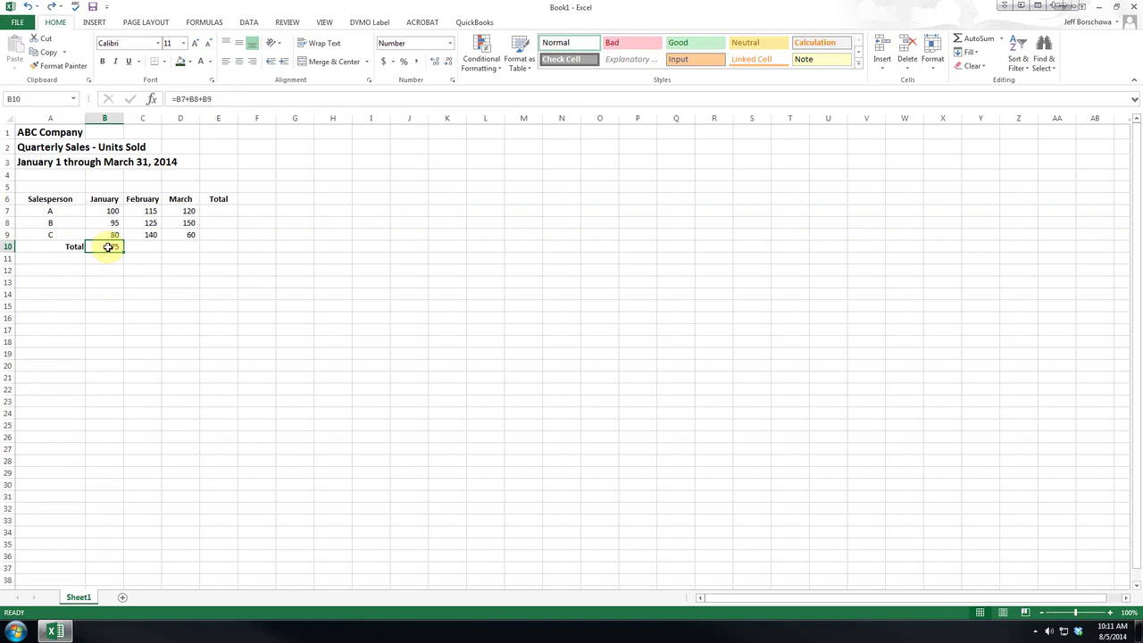
pyautogui.press('Delete')
# Total January's units in B10 by applying AutoSum to the range B7:B10, and select the total to check its formula
pyautogui.click(115, 211)
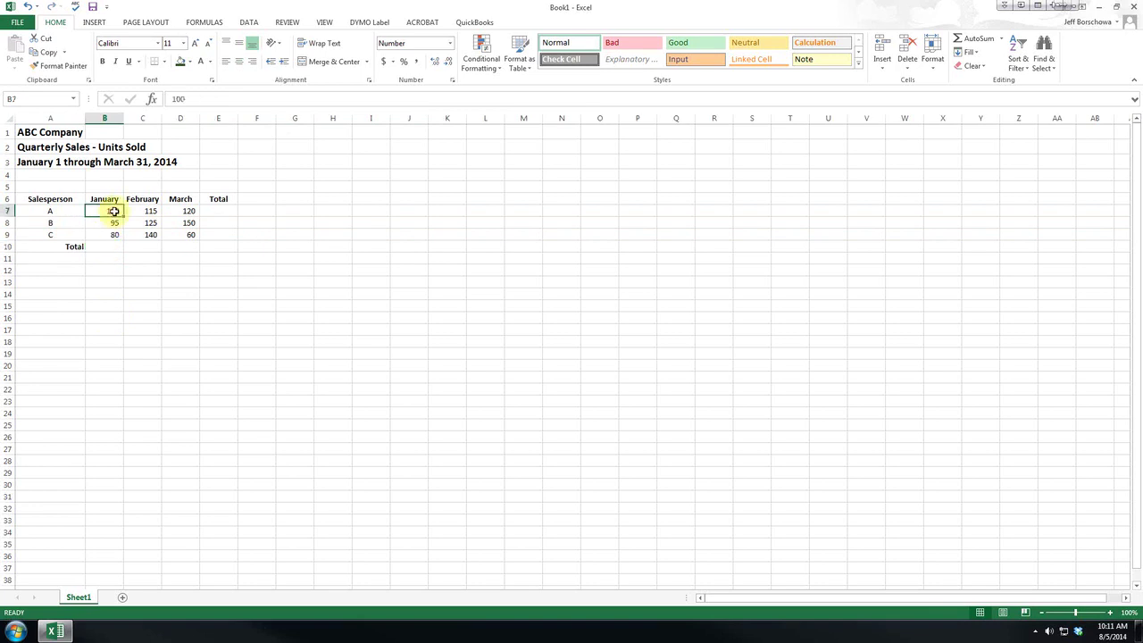
pyautogui.moveTo(114, 211); pyautogui.dragTo(115, 248)
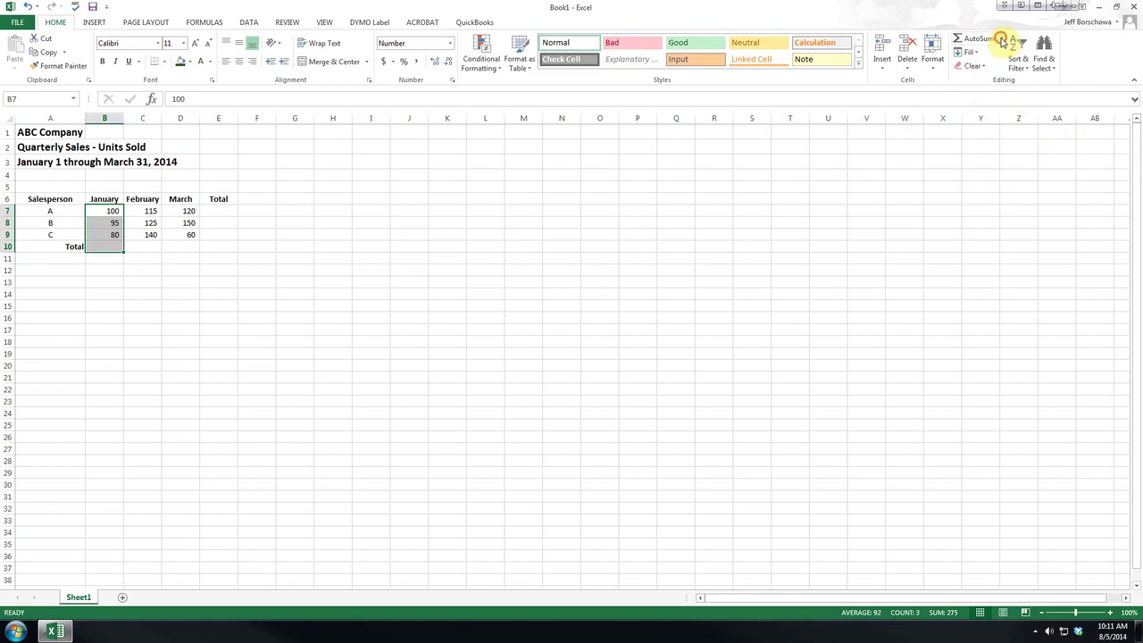
pyautogui.click(1003, 42)
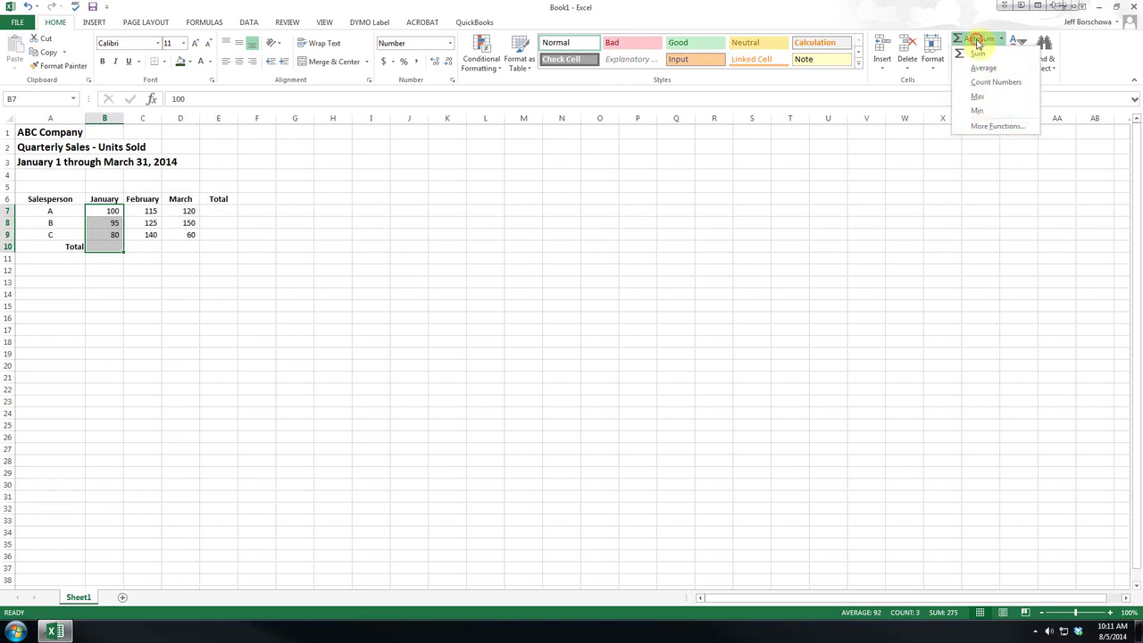
pyautogui.click(978, 43)
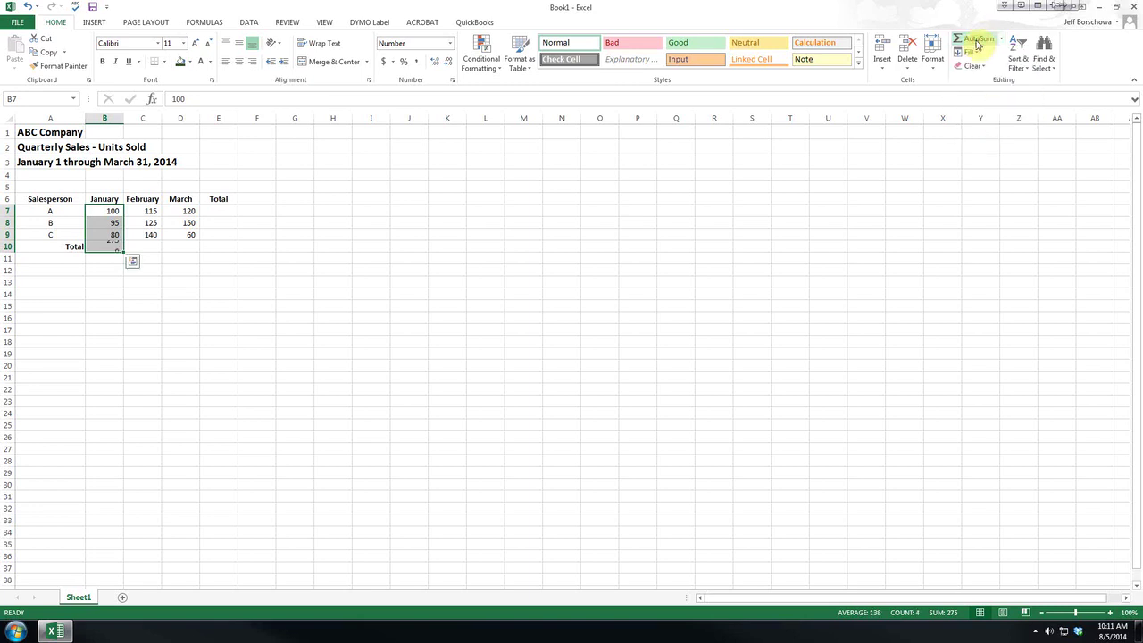
pyautogui.click(107, 246)
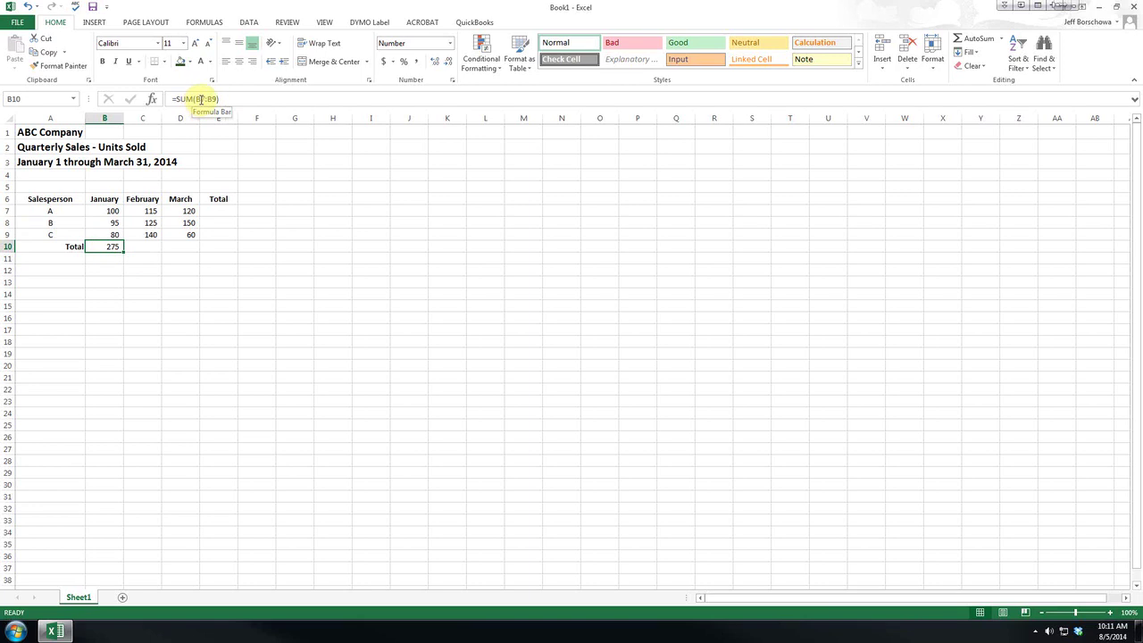
# Insert a row above salesperson B, enter A1 with 125 January units, and check the January total's SUM range
pyautogui.click(7, 222)
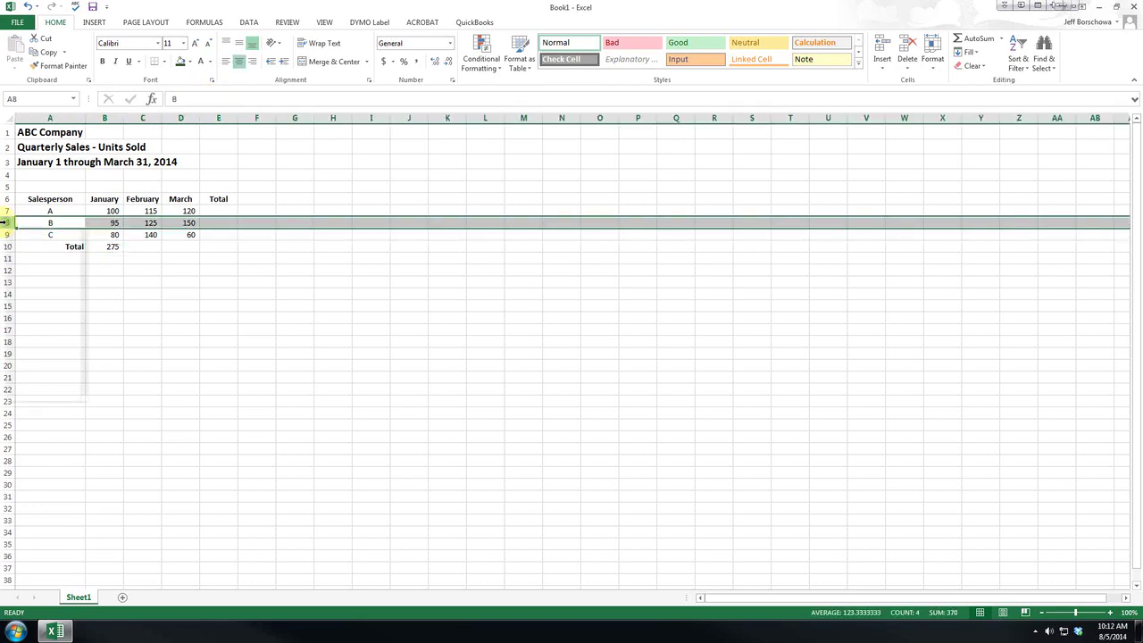
pyautogui.rightClick(7, 223)
pyautogui.click(22, 308)
pyautogui.click(51, 223)
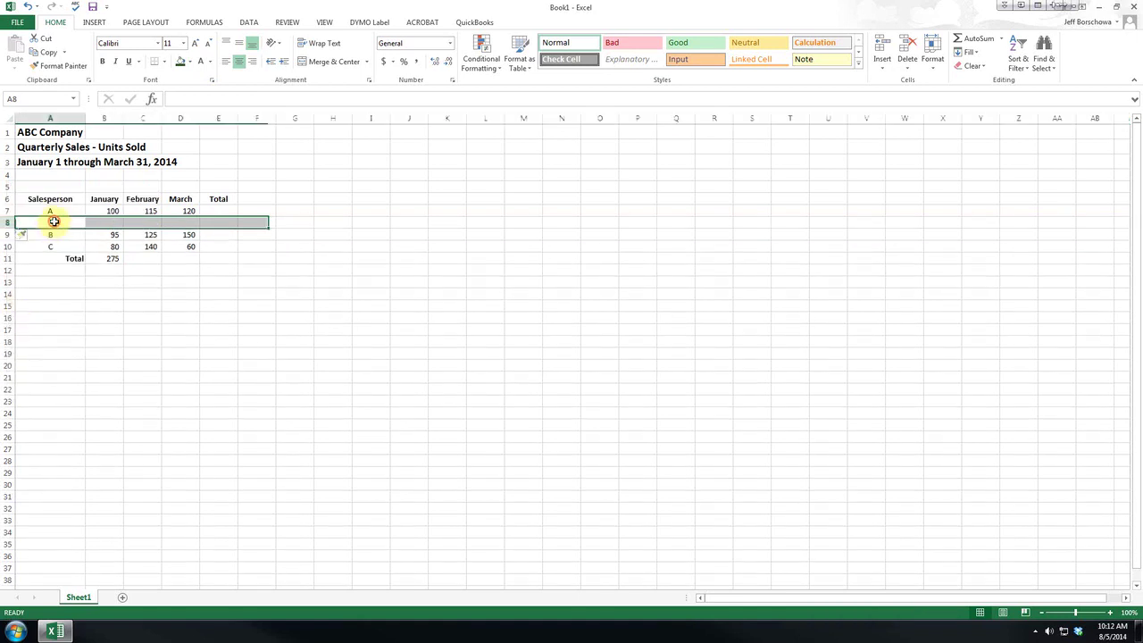
pyautogui.write('A1')
pyautogui.click(99, 218)
pyautogui.write('125')
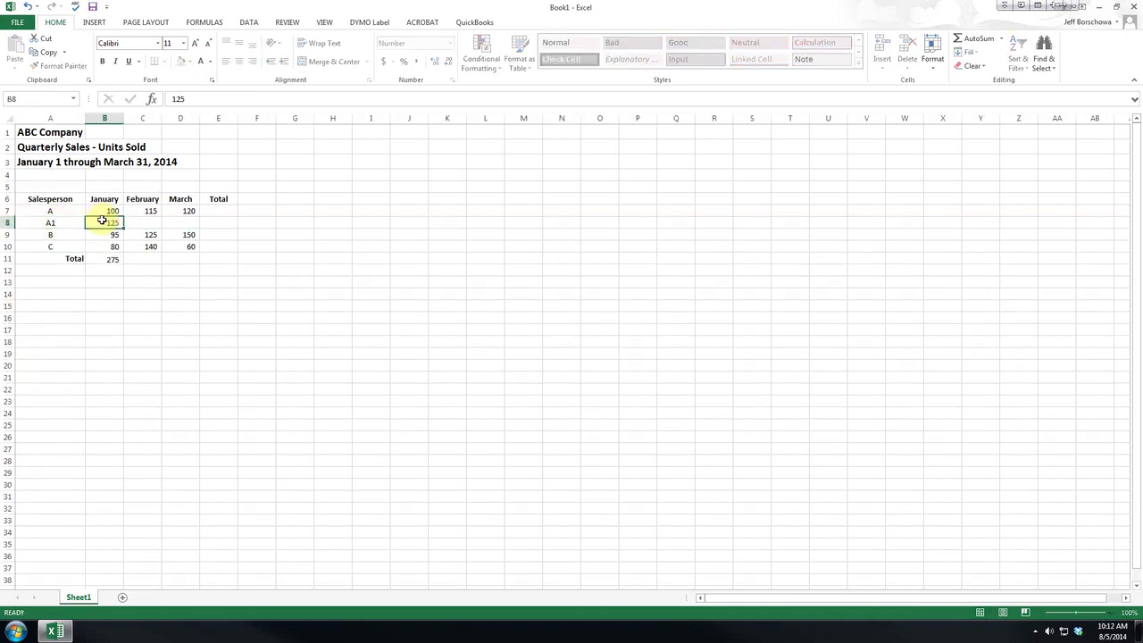
pyautogui.press('Return')
pyautogui.click(110, 259)
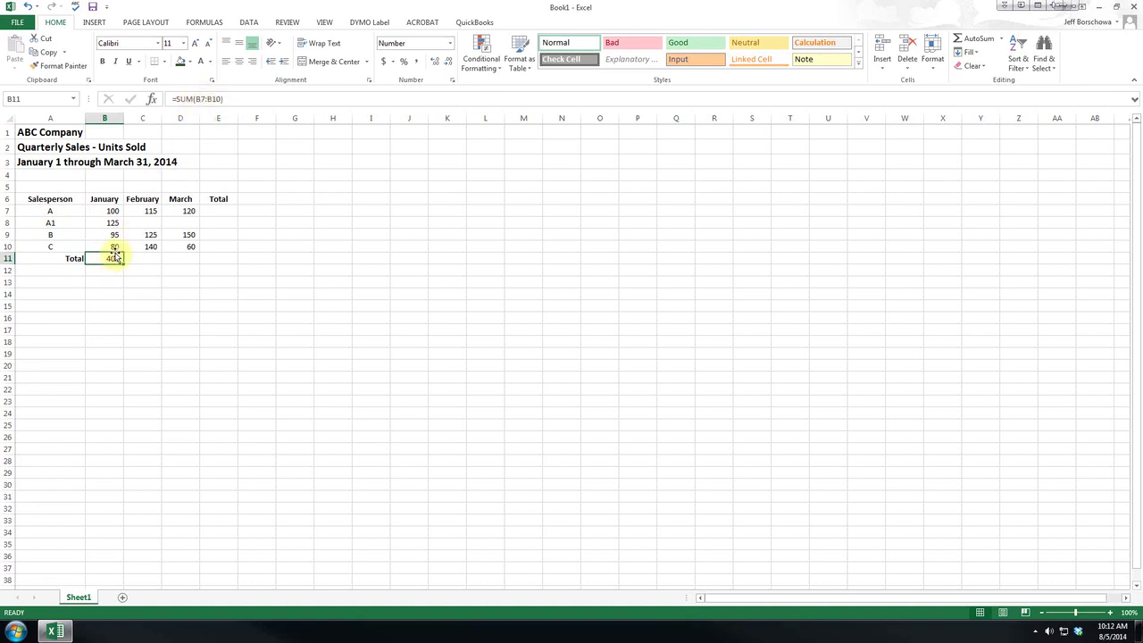
# Insert a blank row directly above the Total row
pyautogui.click(6, 259)
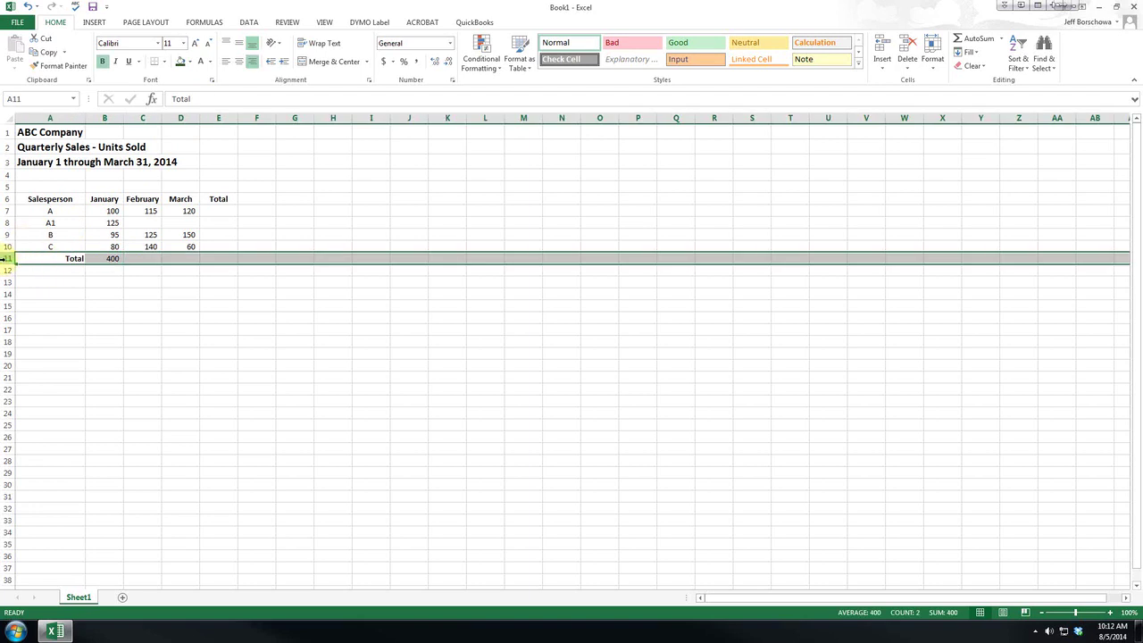
pyautogui.rightClick(6, 258)
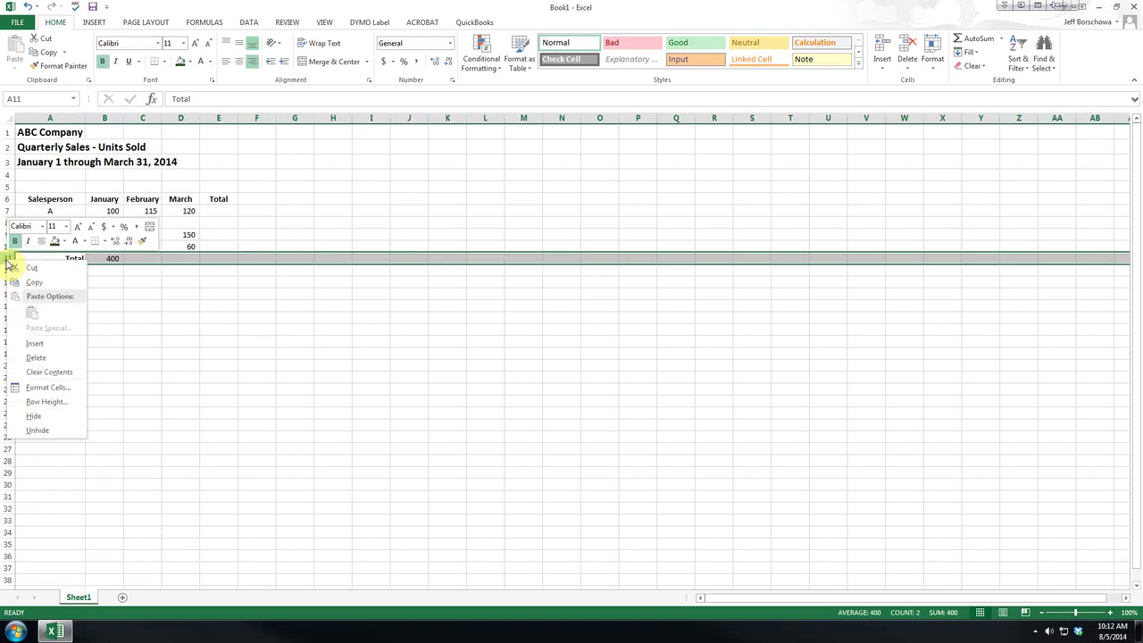
pyautogui.click(31, 342)
# Extend the January total's SUM range in B12 to include the blank row, making it =SUM(B7:B11)
pyautogui.click(106, 270)
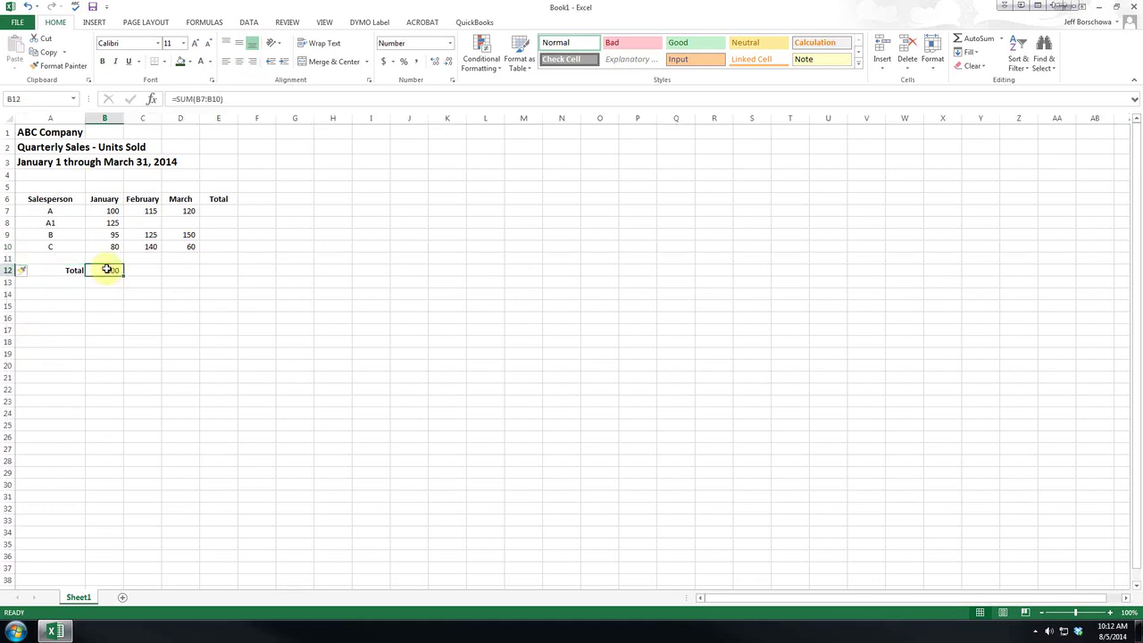
pyautogui.doubleClick(110, 270)
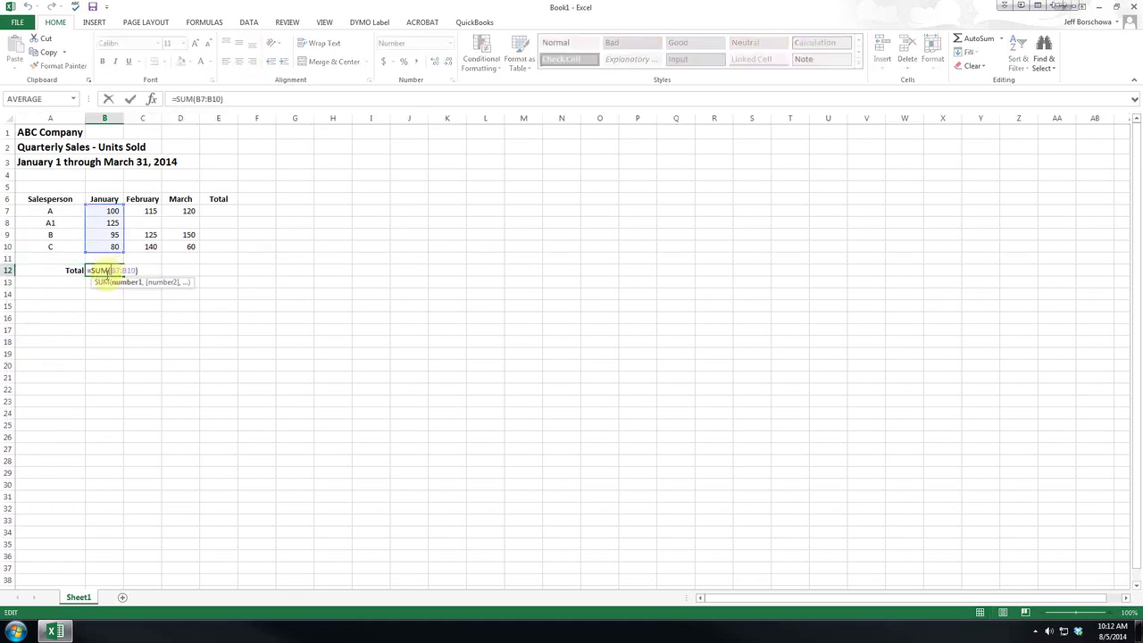
pyautogui.press('Escape')
pyautogui.doubleClick(108, 271)
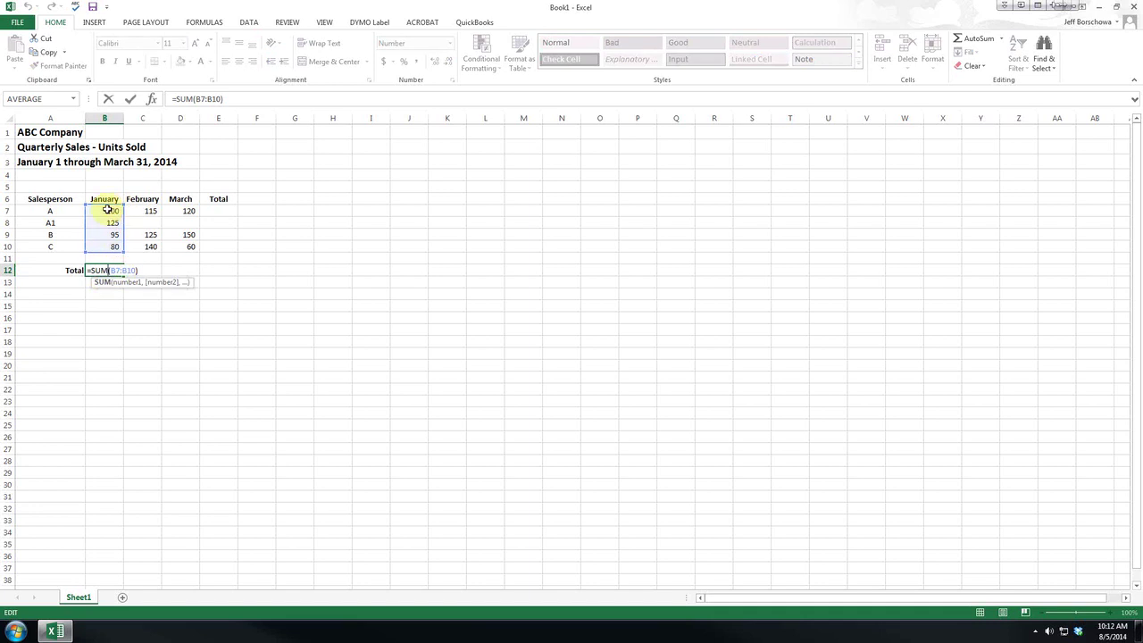
pyautogui.moveTo(115, 215)
pyautogui.mouseDown()
pyautogui.moveTo(99, 230)
pyautogui.moveTo(122, 258)
pyautogui.mouseUp()
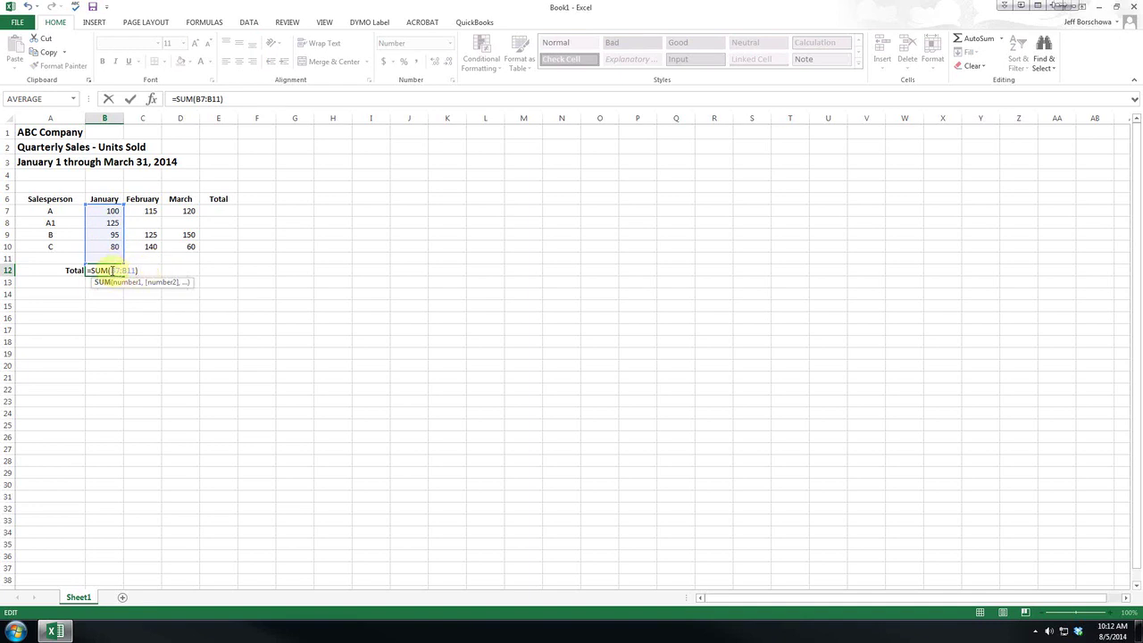
pyautogui.press('Return')
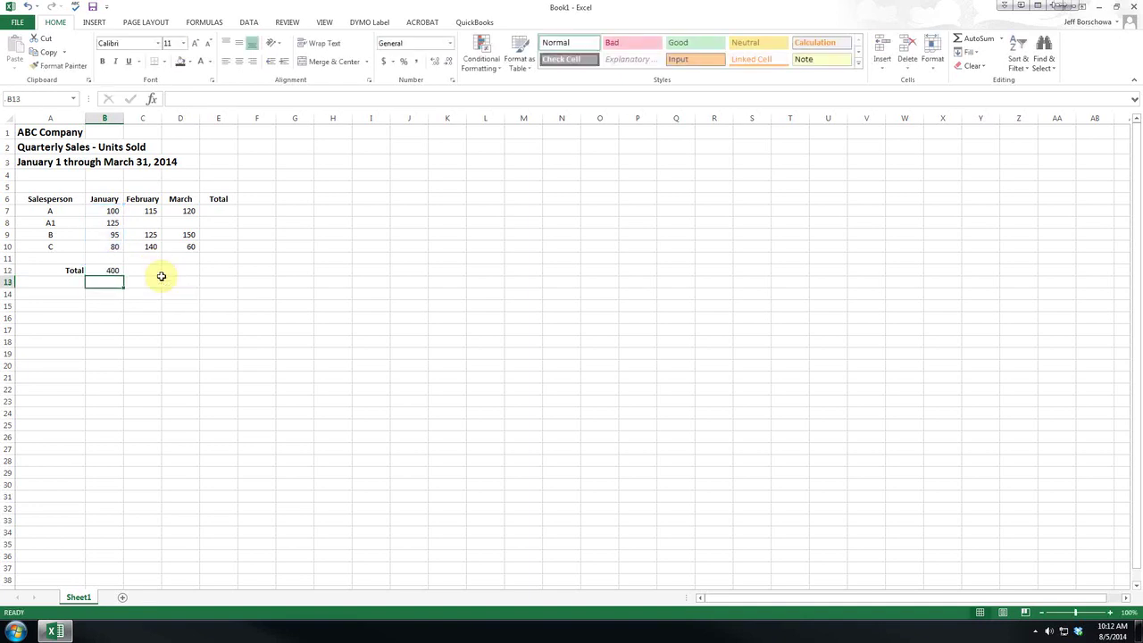
# Undo the range edit, both row insertions and the A1 entries, and select the January total in B10
pyautogui.hotkey('ctrl', 'z')
pyautogui.hotkey('ctrl', 'z')
pyautogui.hotkey('ctrl', 'z')
pyautogui.hotkey('ctrl', 'z')
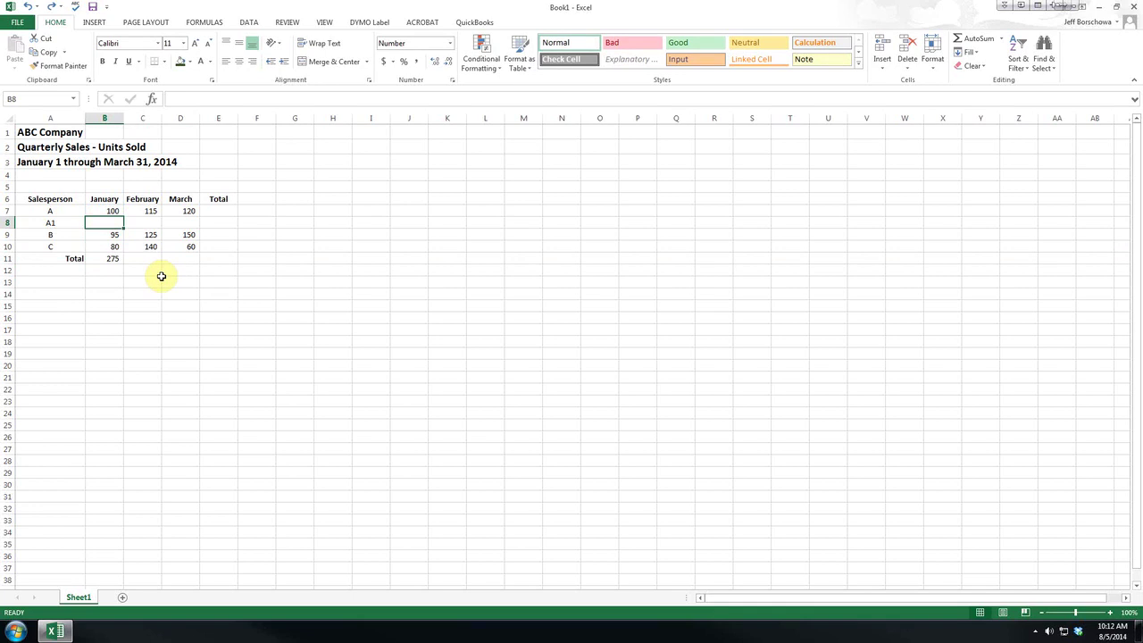
pyautogui.hotkey('ctrl', 'z')
pyautogui.hotkey('ctrl', 'z')
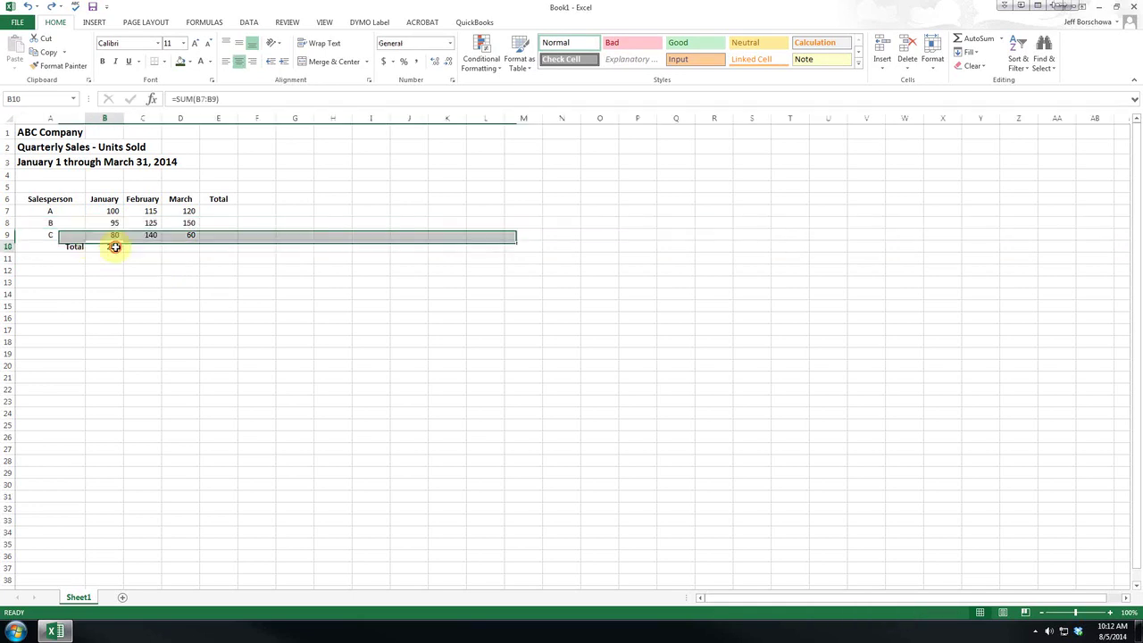
pyautogui.click(115, 246)
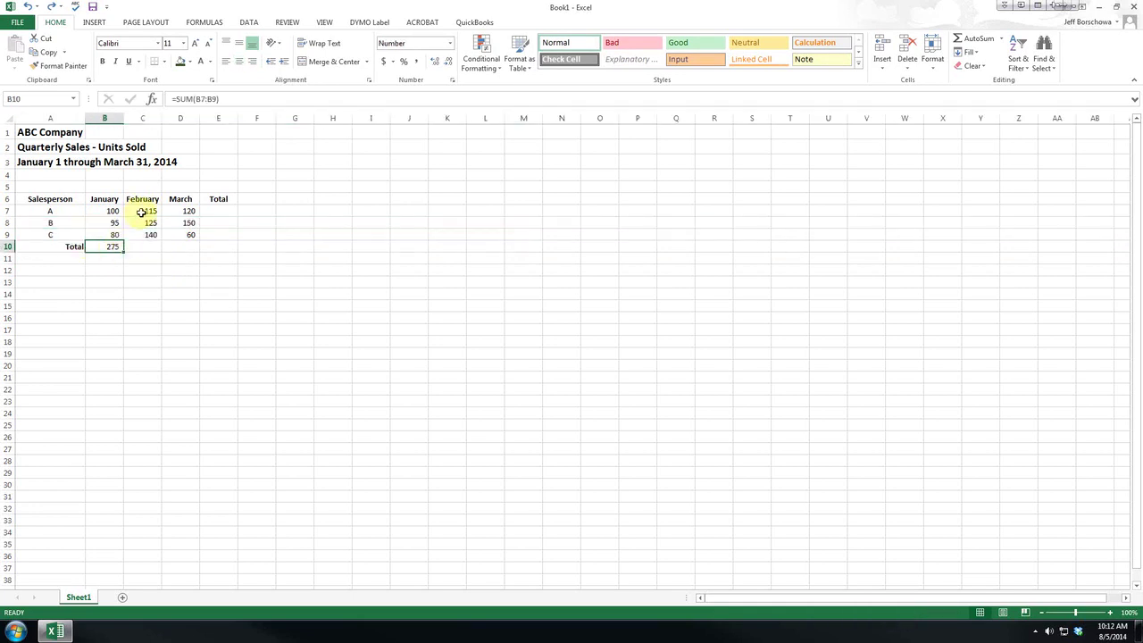
# Copy the January total formula from B10 across to E10, and check the summed ranges in the January, February and March totals
pyautogui.moveTo(142, 212); pyautogui.dragTo(144, 247)
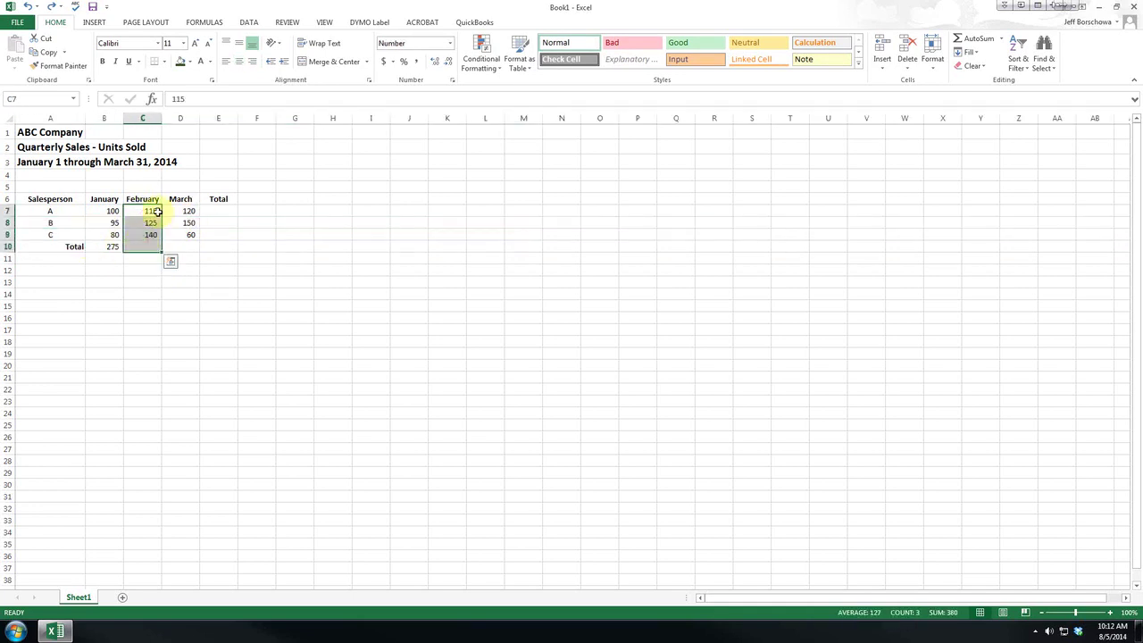
pyautogui.click(109, 246)
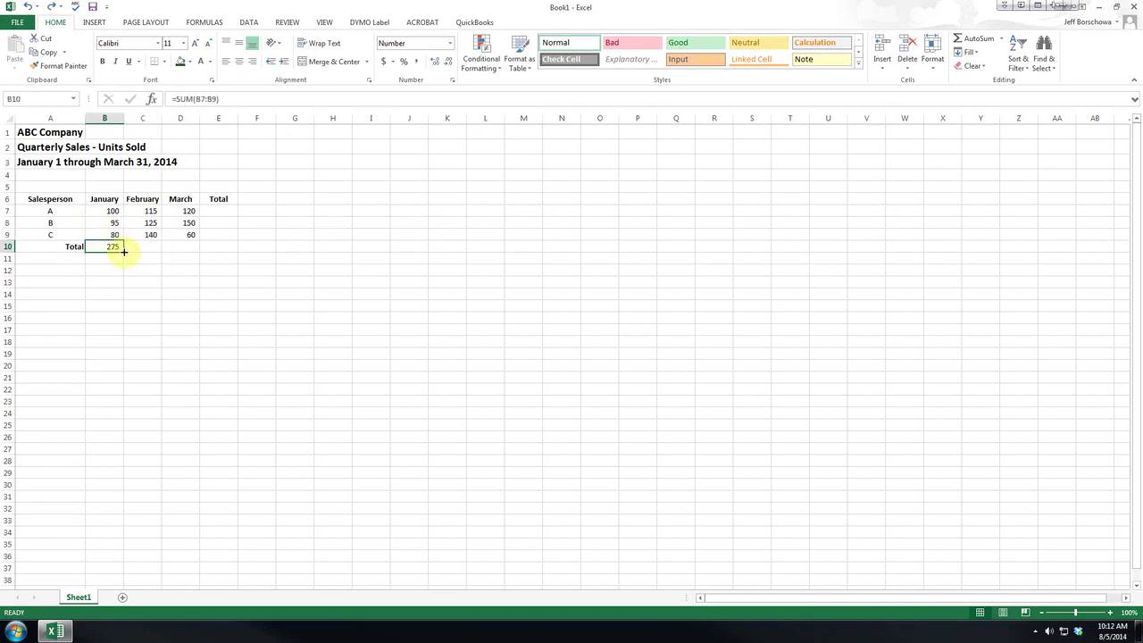
pyautogui.moveTo(124, 251); pyautogui.dragTo(233, 255)
pyautogui.click(110, 247)
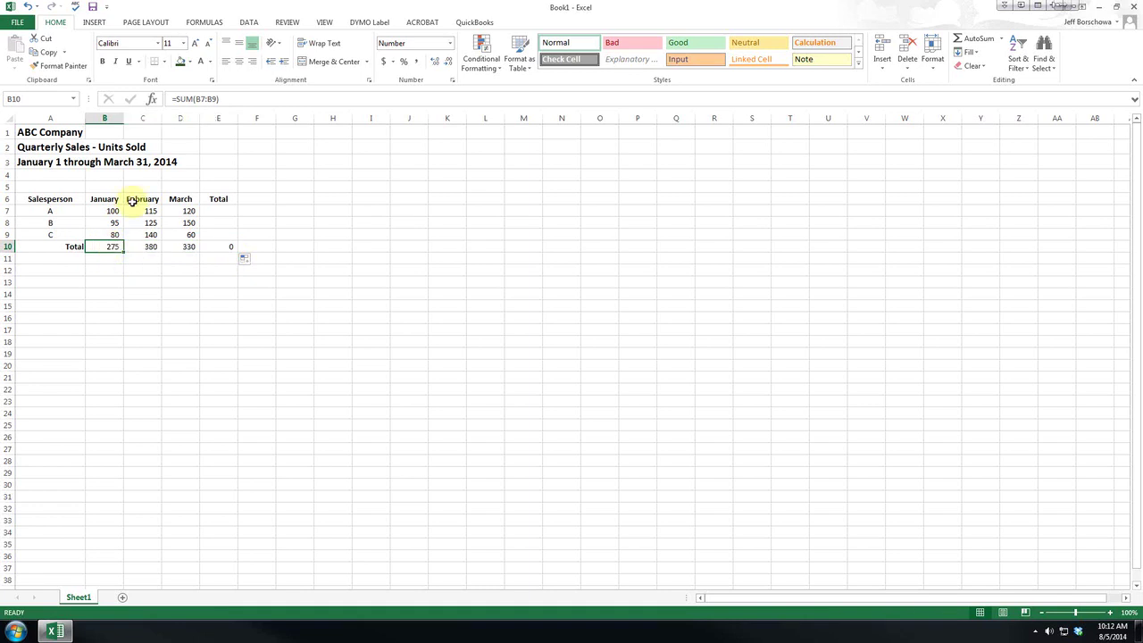
pyautogui.click(150, 247)
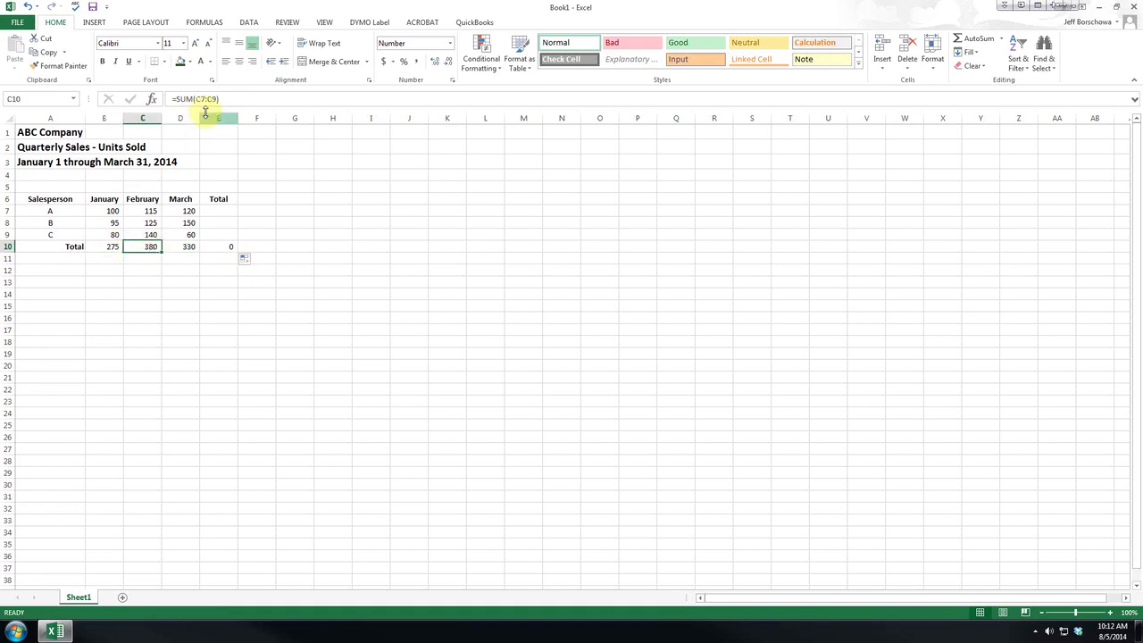
pyautogui.click(179, 246)
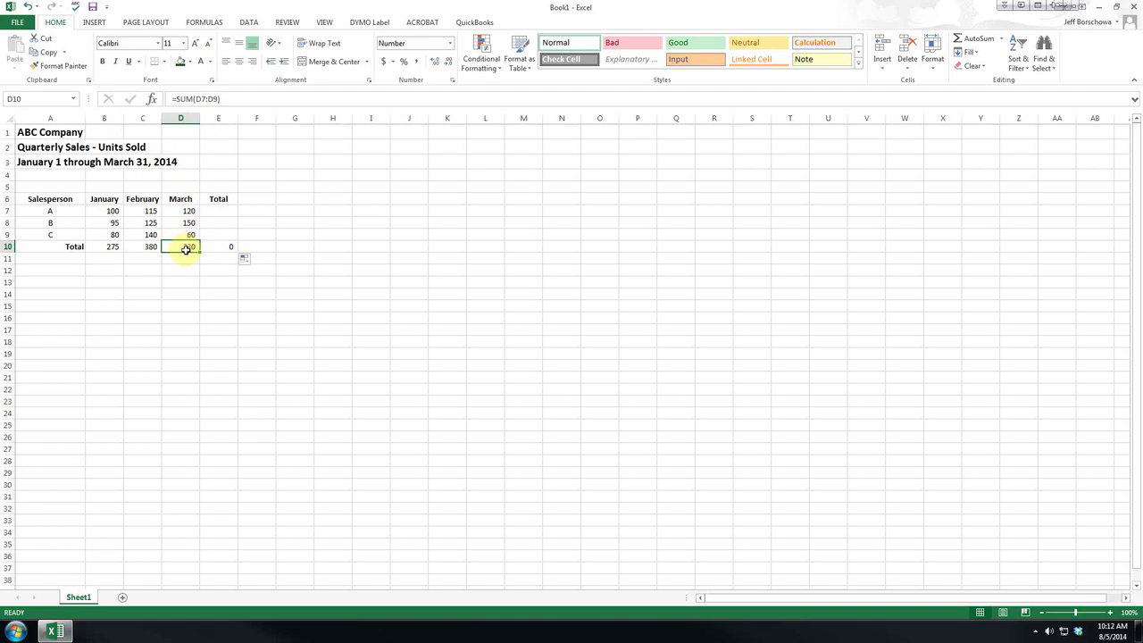
# Total salesperson A's January to March units in E7 with AutoSum, check its range, and fill the formula down to E9
pyautogui.moveTo(224, 209); pyautogui.dragTo(105, 211)
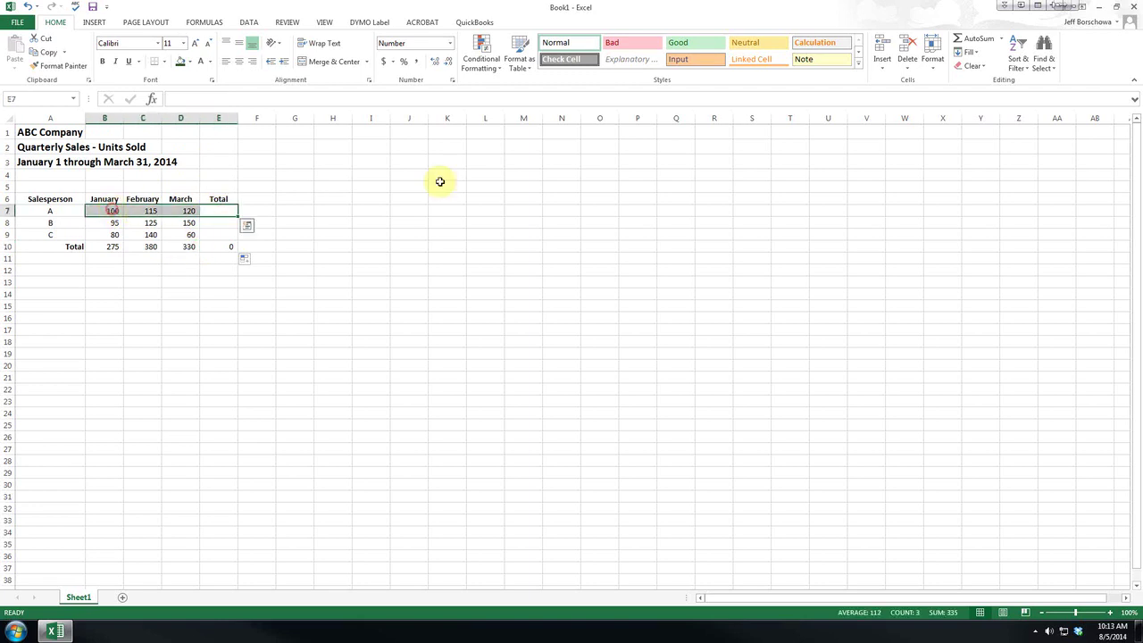
pyautogui.click(999, 42)
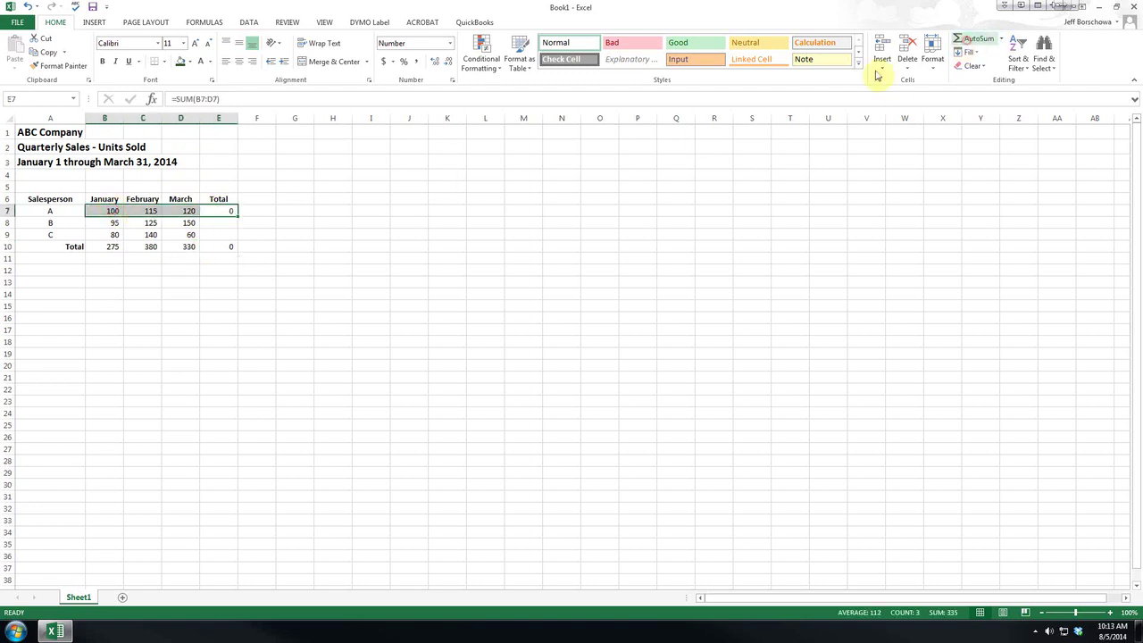
pyautogui.click(226, 211)
pyautogui.doubleClick(227, 212)
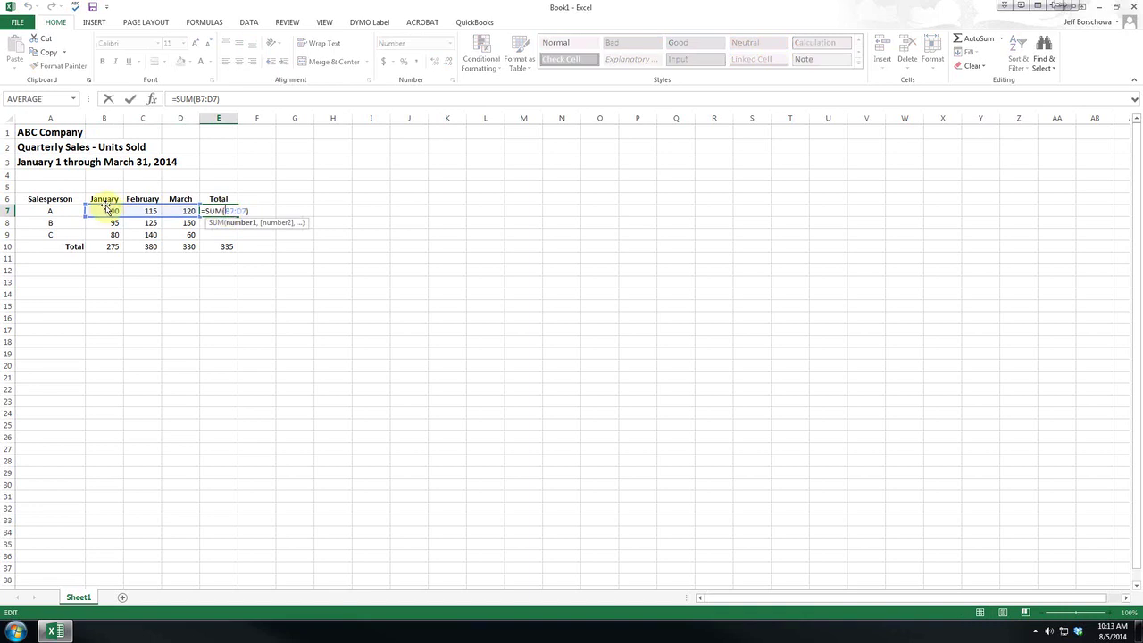
pyautogui.press('Escape')
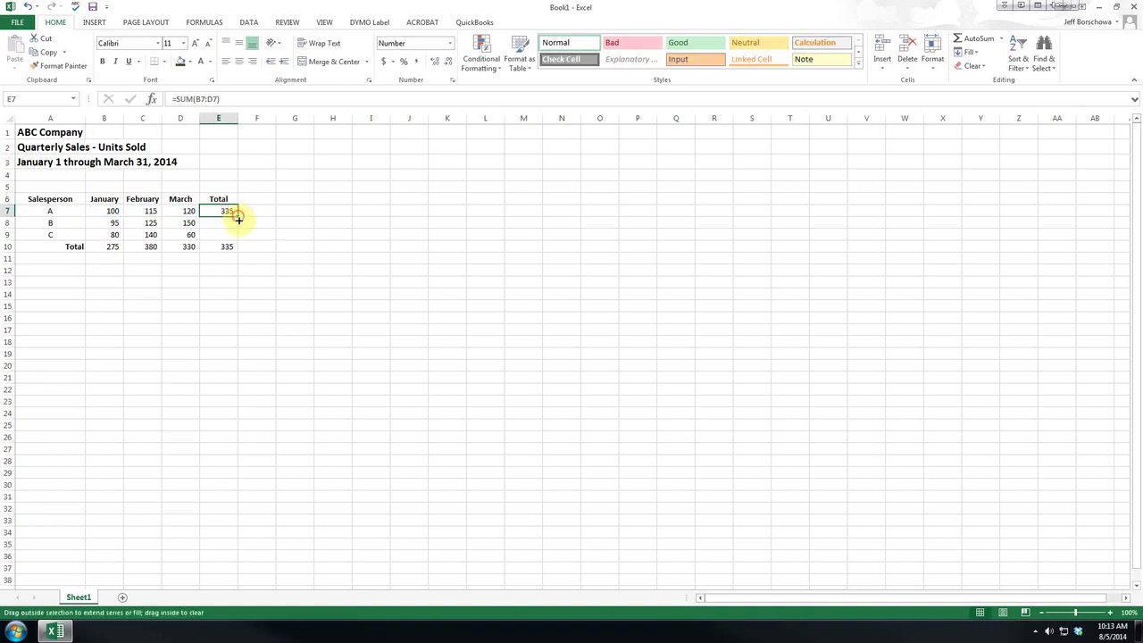
pyautogui.moveTo(238, 219); pyautogui.dragTo(236, 237)
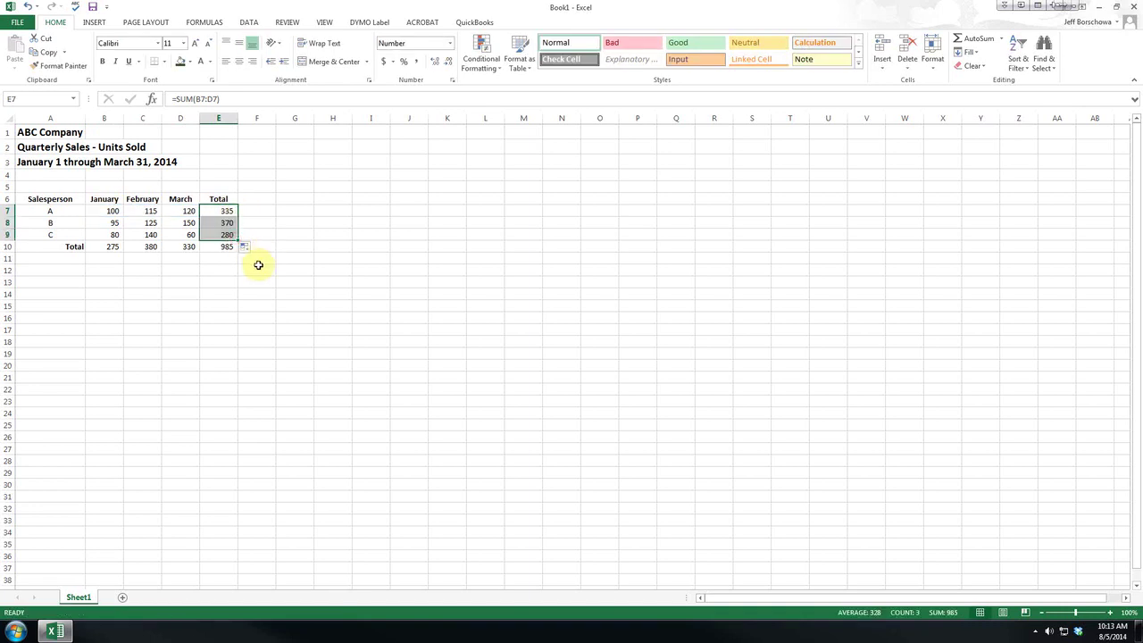